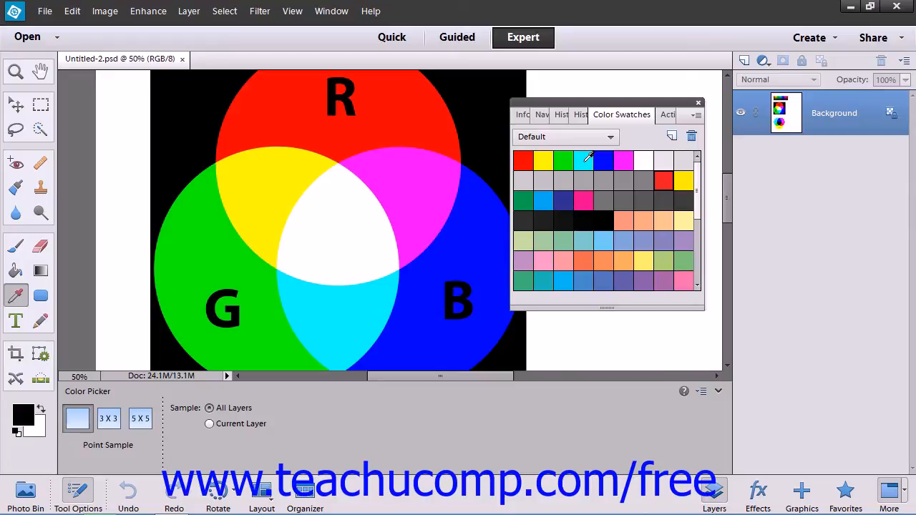
Set the foreground color to the cyan swatch and the background color to the magenta swatch
{"action": "left_click", "coordinate": [587, 157]}
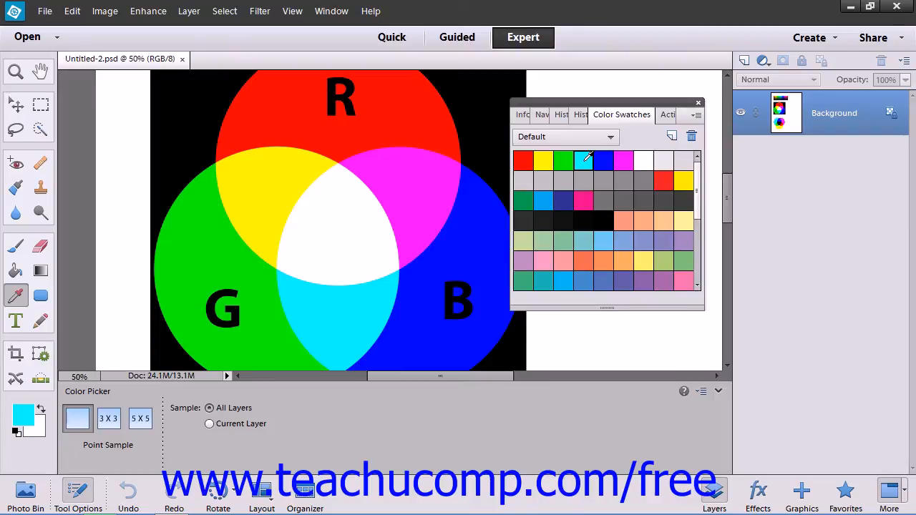
{"action": "left_click", "coordinate": [624, 164], "text": "ctrl"}
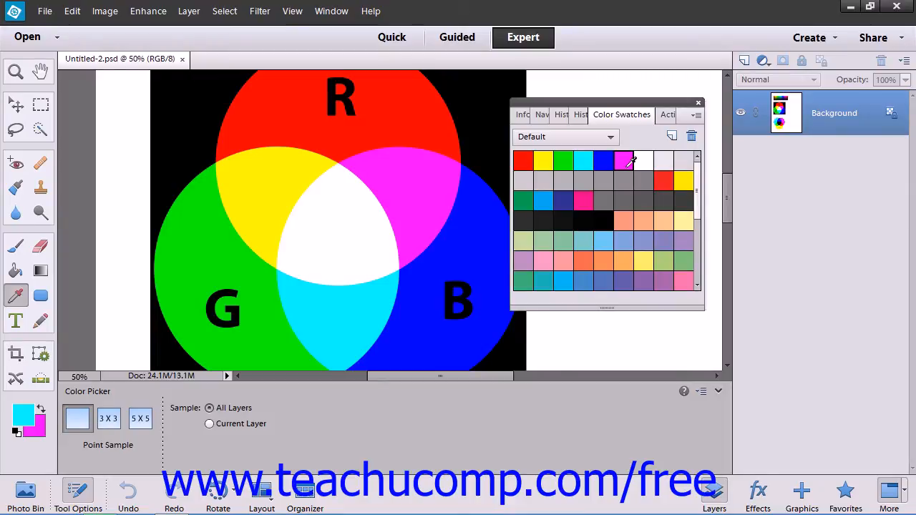
Delete three consecutive swatches from the Default set, starting with the light green one after the yellow swatch in the sixth row
{"action": "left_click", "coordinate": [657, 256], "text": "alt"}
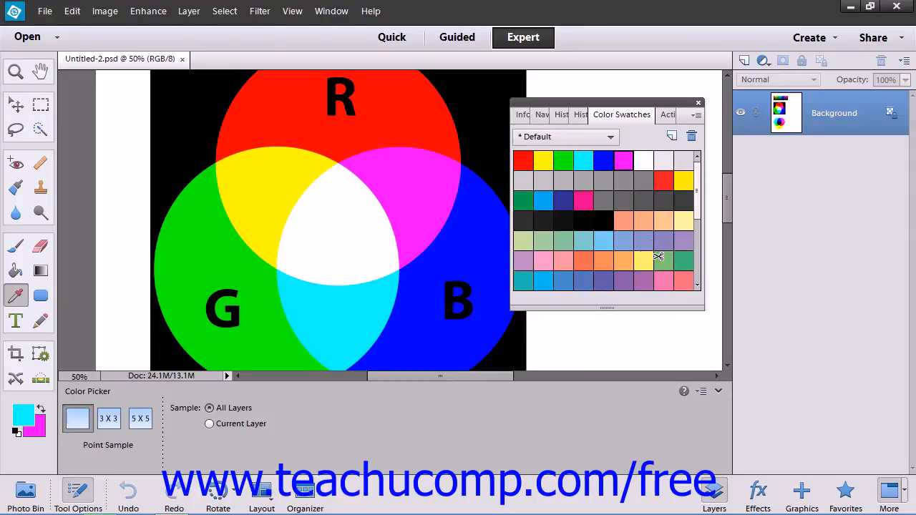
{"action": "left_click", "coordinate": [657, 256], "text": "alt"}
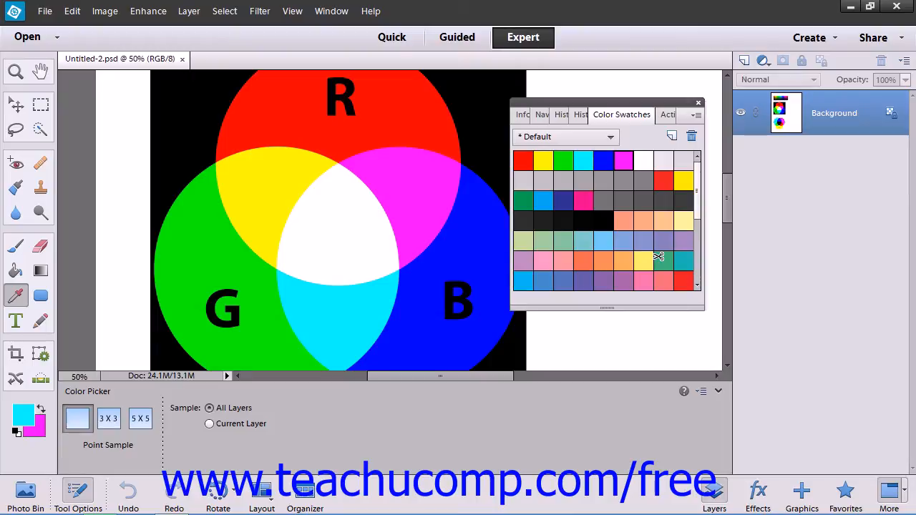
{"action": "left_click", "coordinate": [657, 256], "text": "alt"}
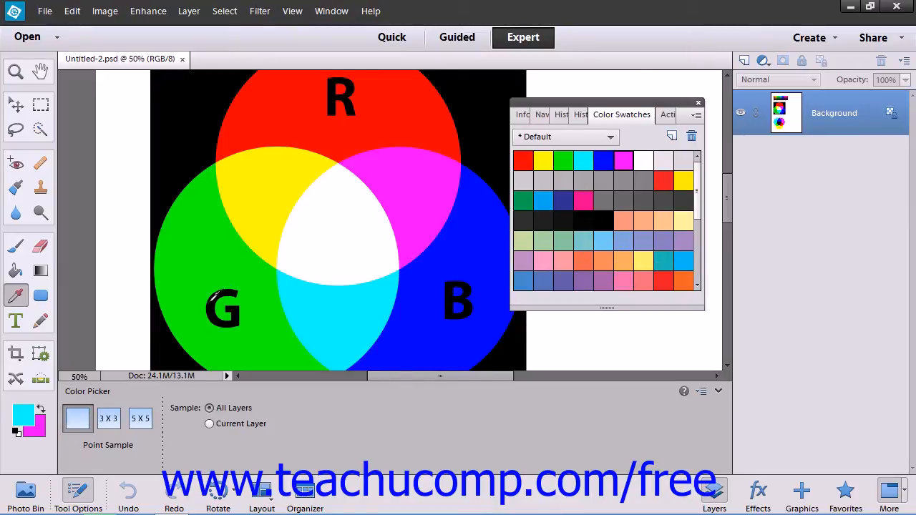
Sample the green circle in the image and add it to the end of the swatches as "My Custom Green"
{"action": "left_click", "coordinate": [212, 264]}
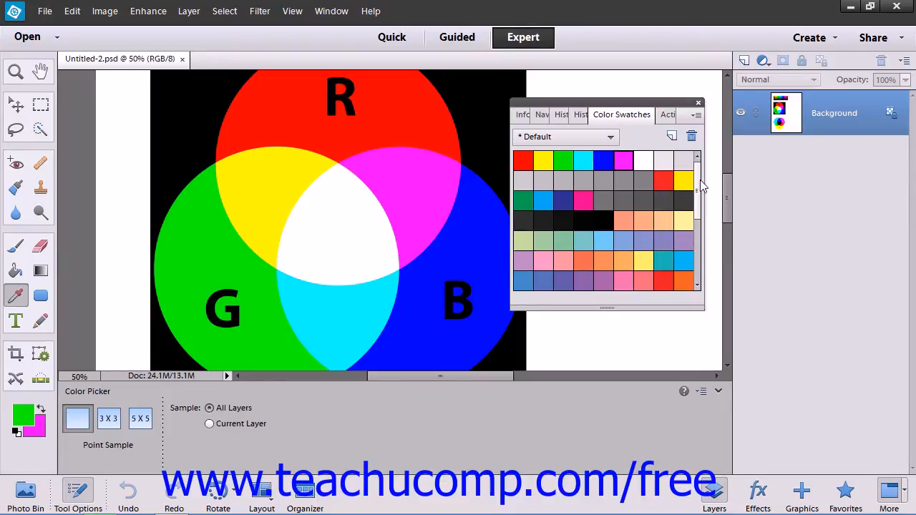
{"action": "left_click_drag", "start_coordinate": [698, 184], "coordinate": [697, 266]}
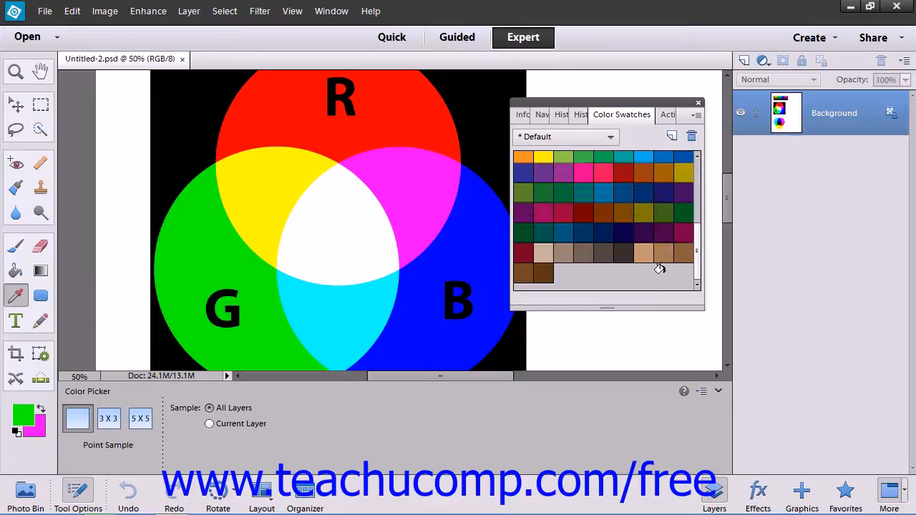
{"action": "left_click", "coordinate": [589, 276]}
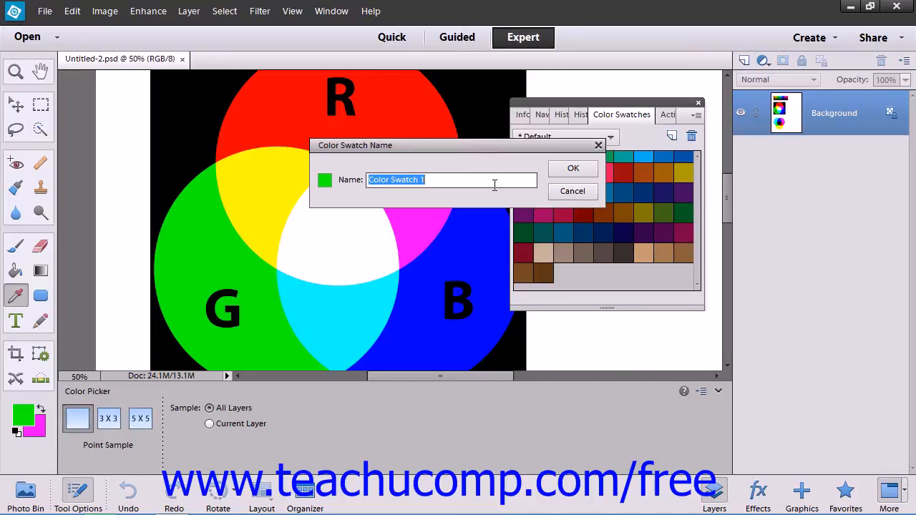
{"action": "type", "text": "My "}
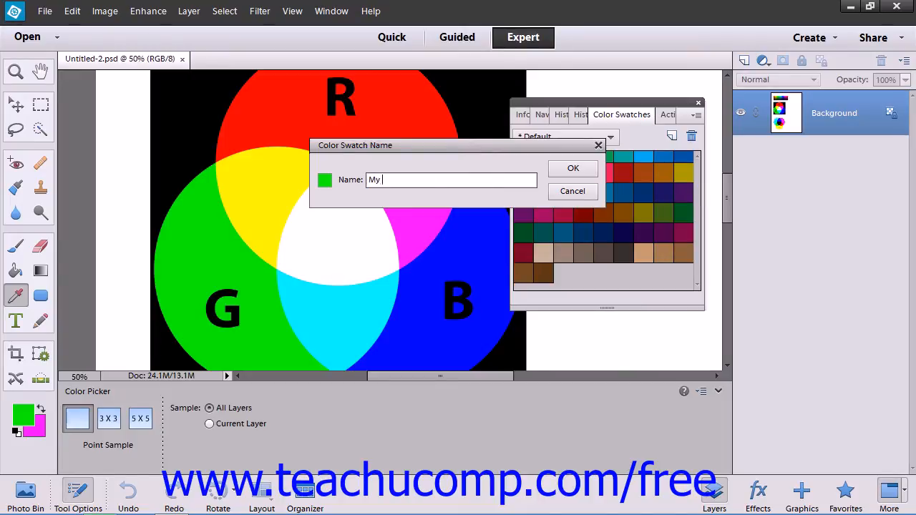
{"action": "type", "text": "Custom Green"}
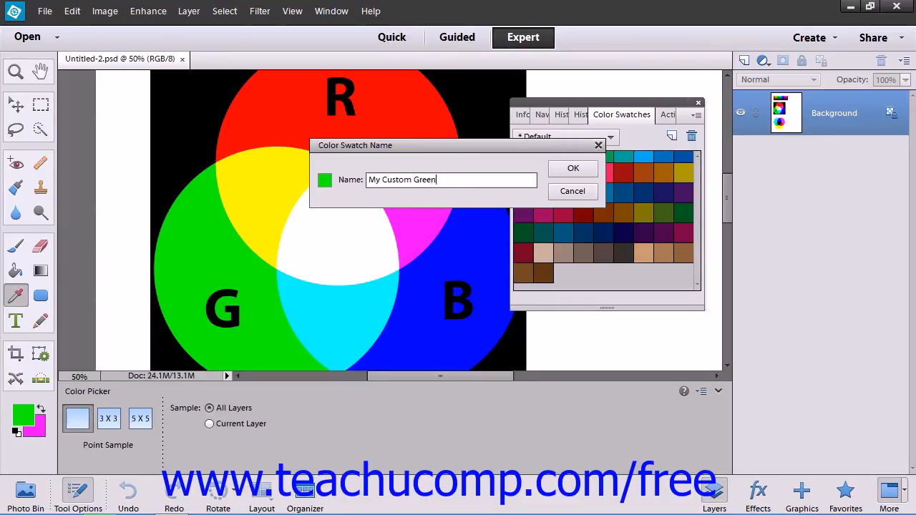
{"action": "left_click", "coordinate": [573, 168]}
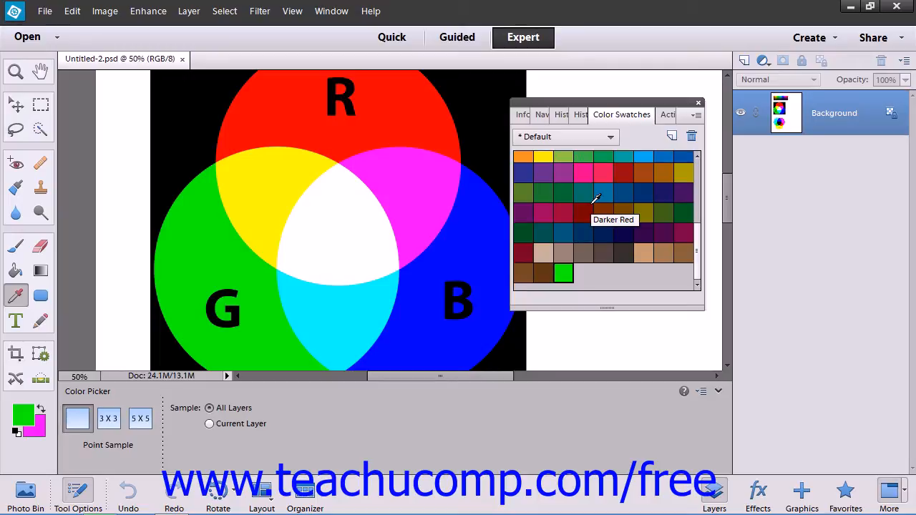
Save the current swatches as "My Custom Color Swatches" in the Color Swatches folder, overwriting the existing file
{"action": "left_click", "coordinate": [696, 116]}
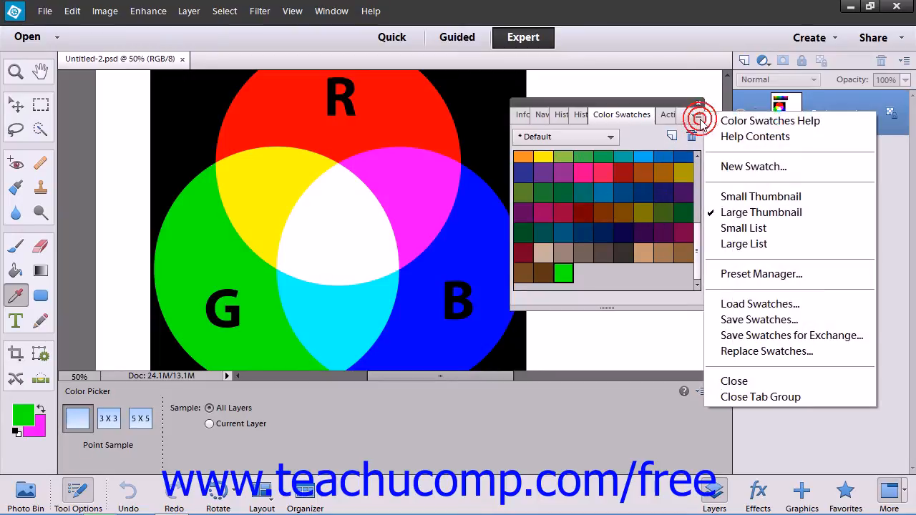
{"action": "left_click", "coordinate": [764, 322]}
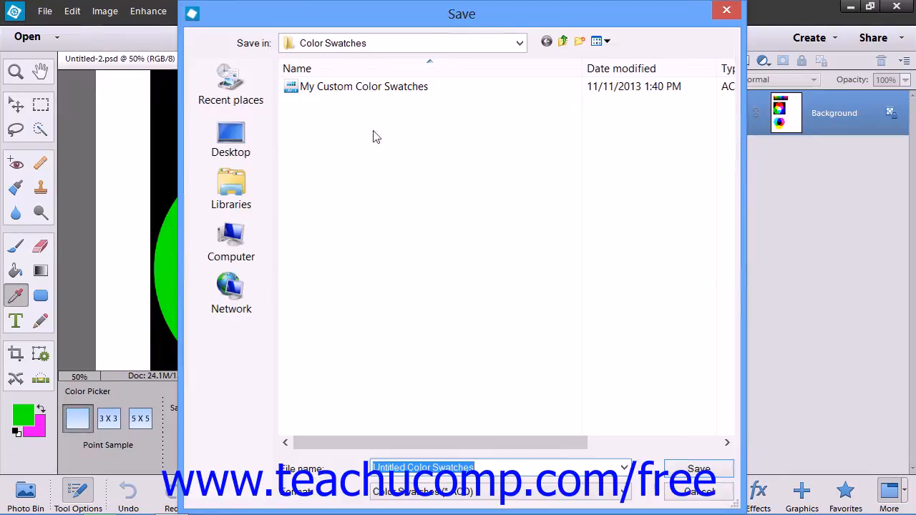
{"action": "left_click", "coordinate": [360, 91]}
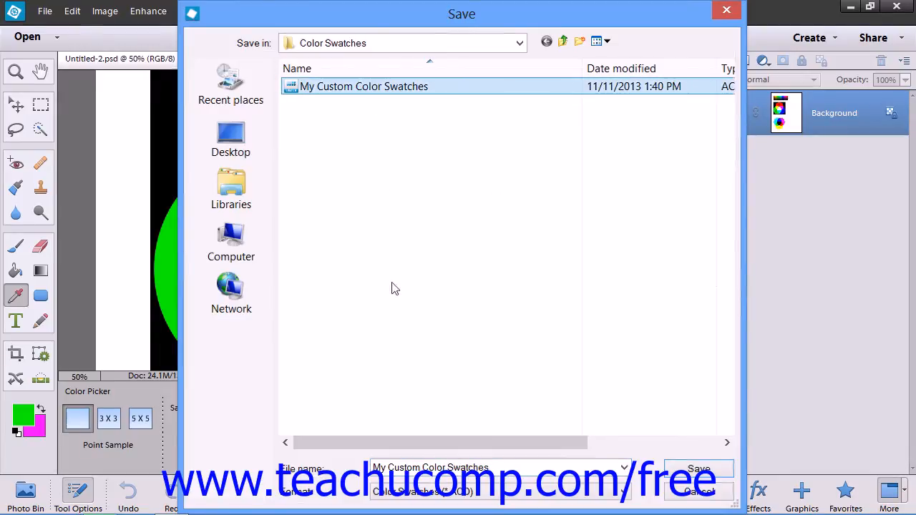
{"action": "left_click", "coordinate": [493, 469]}
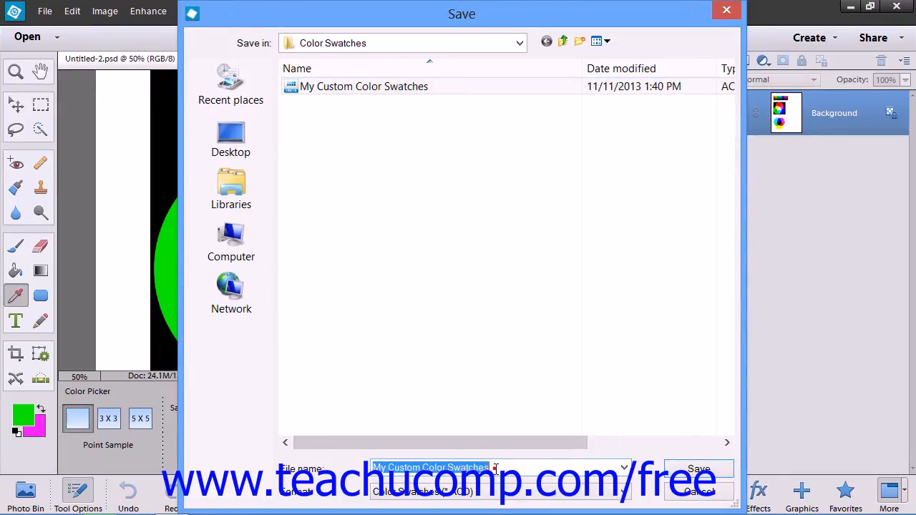
{"action": "left_click", "coordinate": [680, 474]}
{"action": "left_click", "coordinate": [434, 212]}
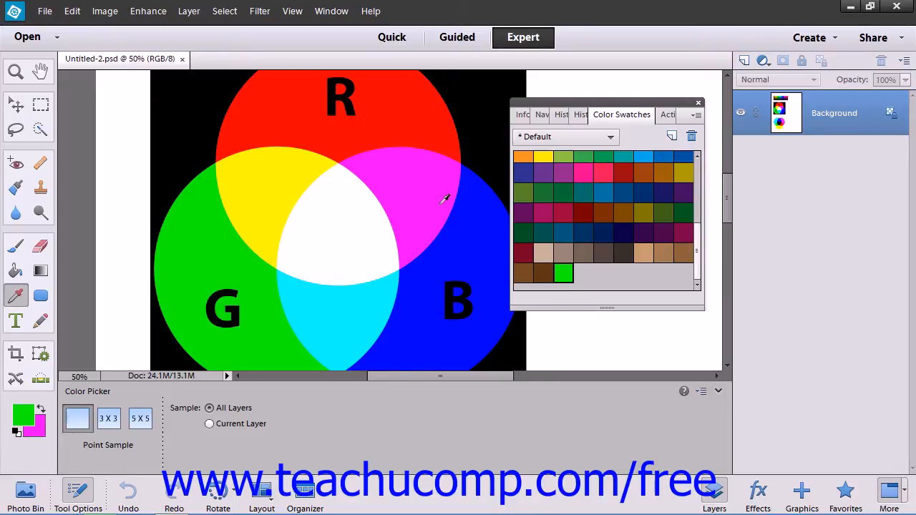
Display the Mac OS swatch library, followed by the Windows library
{"action": "left_click", "coordinate": [608, 137]}
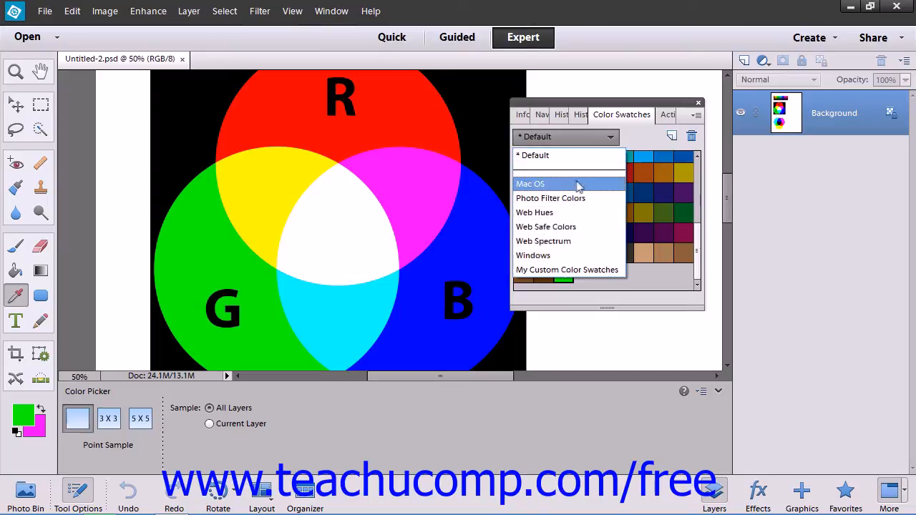
{"action": "left_click", "coordinate": [574, 187]}
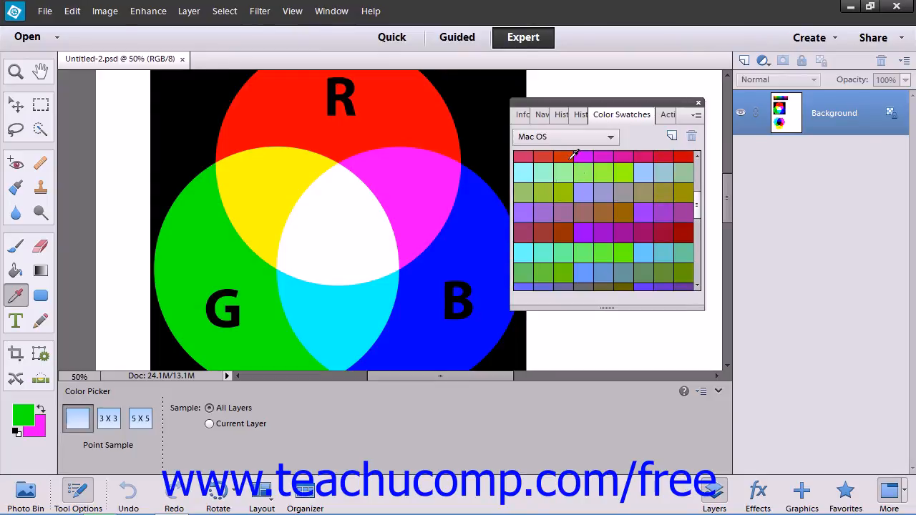
{"action": "left_click", "coordinate": [608, 138]}
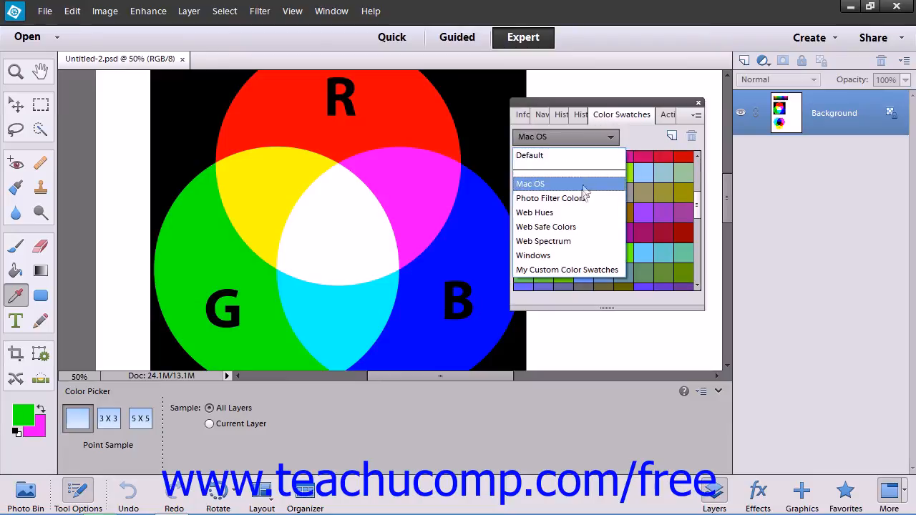
{"action": "left_click", "coordinate": [567, 255]}
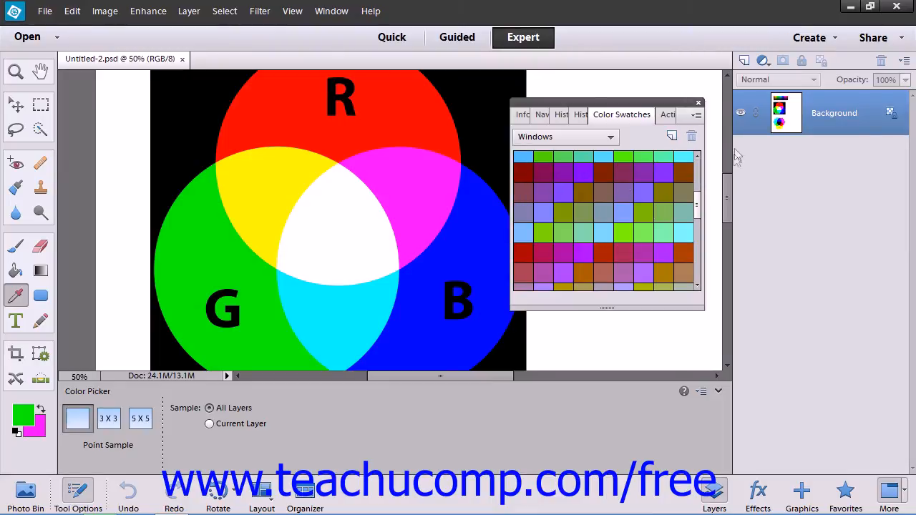
Load the "My Custom Color Swatches" file into the Windows swatch set and look through the combined swatches
{"action": "left_click", "coordinate": [696, 116]}
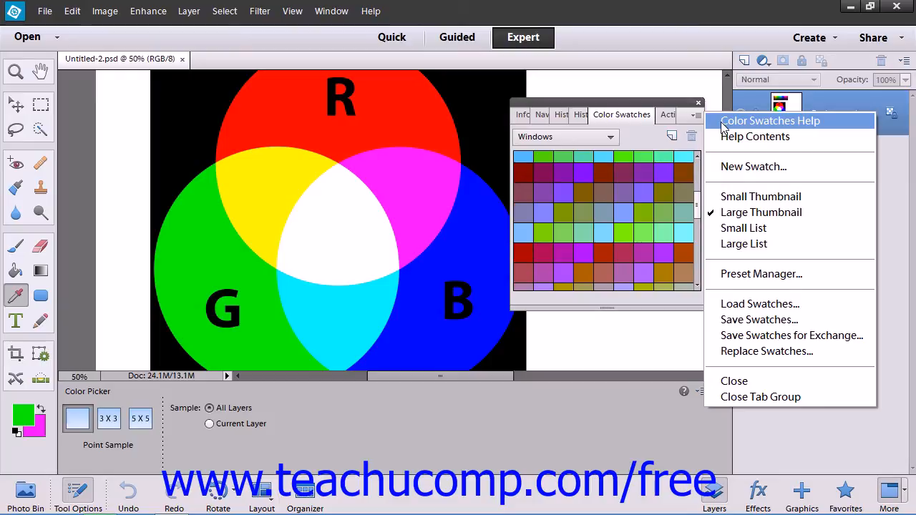
{"action": "left_click", "coordinate": [744, 304]}
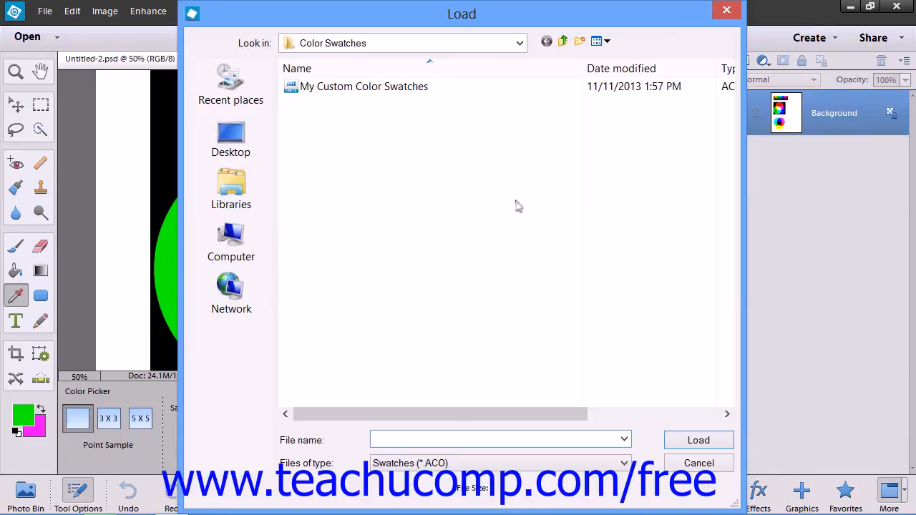
{"action": "left_click", "coordinate": [309, 89]}
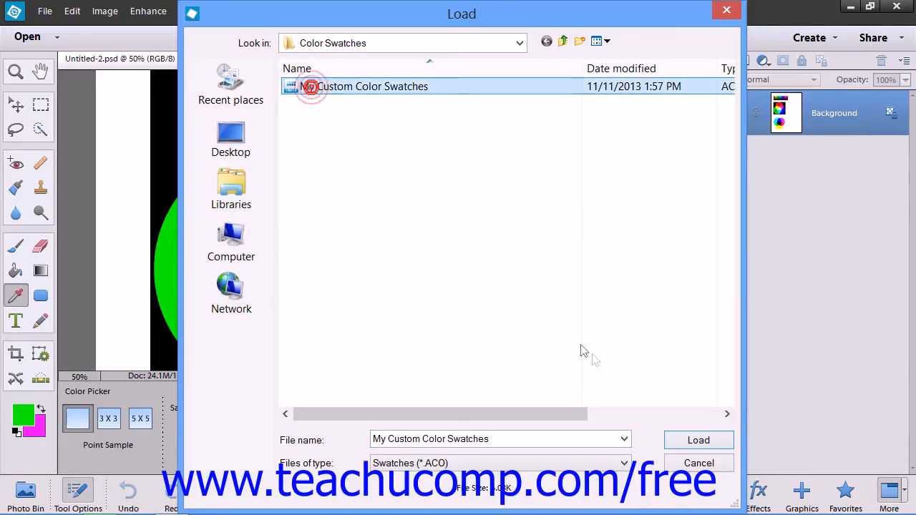
{"action": "left_click", "coordinate": [671, 443]}
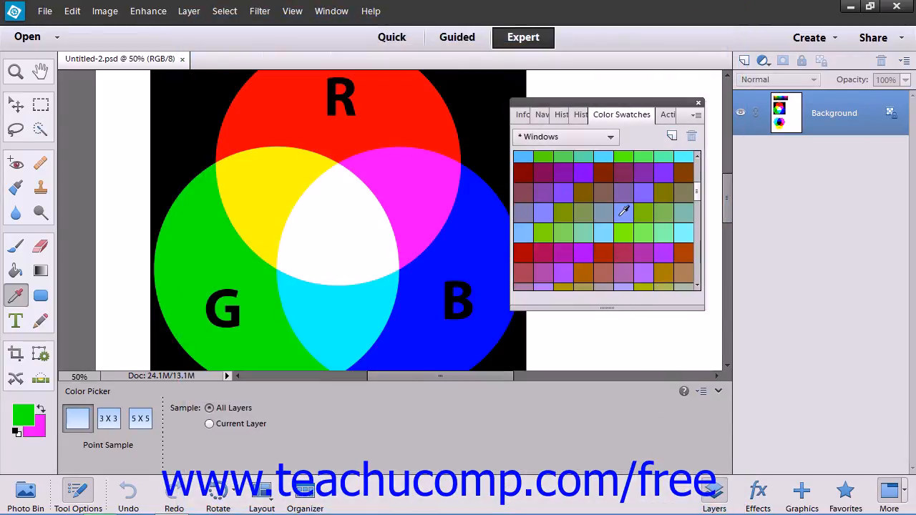
{"action": "scroll", "coordinate": [643, 215], "scroll_direction": "down", "scroll_amount": 2}
{"action": "scroll", "coordinate": [651, 216], "scroll_direction": "down", "scroll_amount": 3}
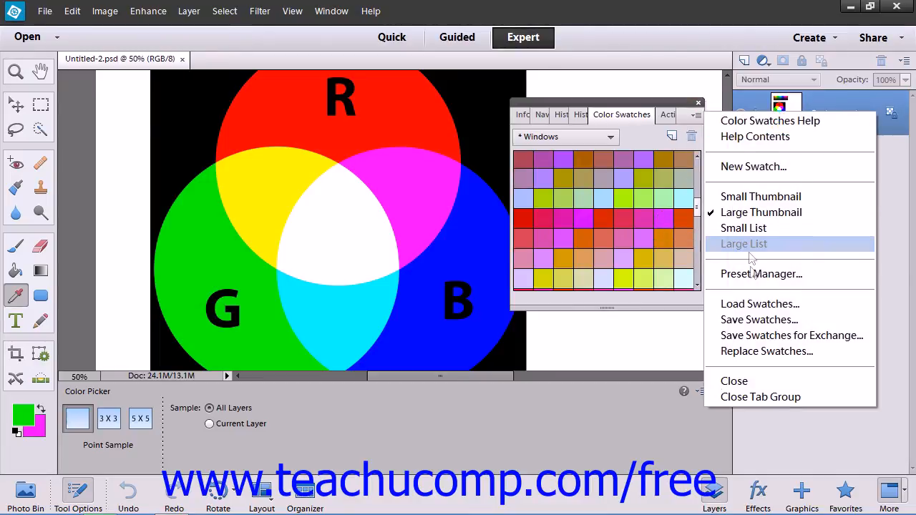
Replace the current swatches with the "My Custom Color Swatches" file
{"action": "left_click", "coordinate": [753, 359]}
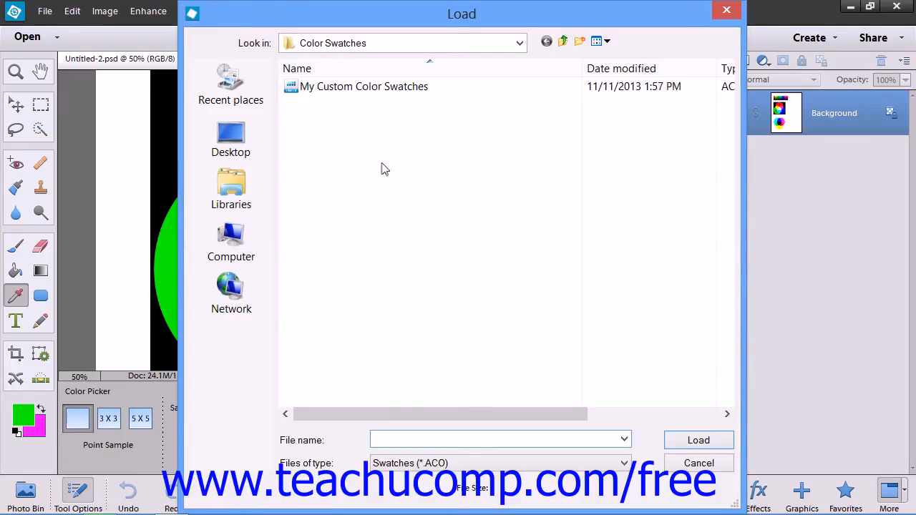
{"action": "left_click", "coordinate": [344, 89]}
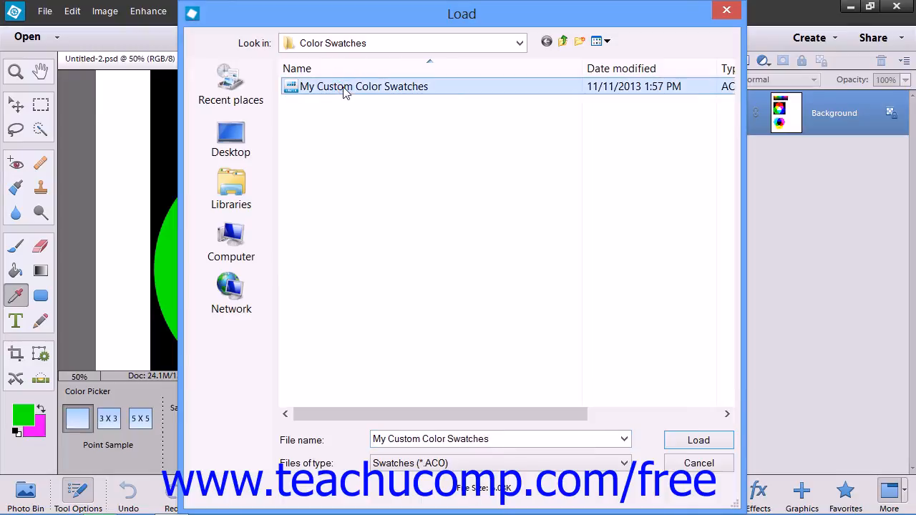
{"action": "left_click", "coordinate": [688, 444]}
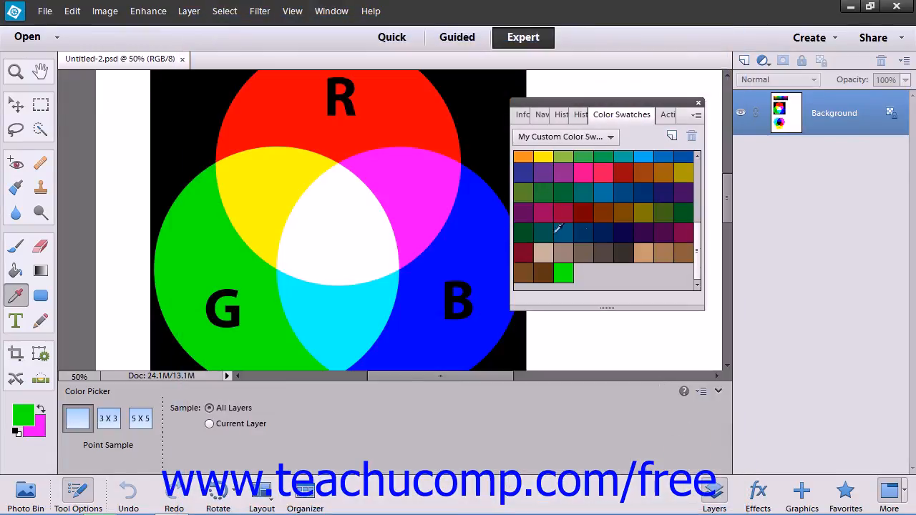
Alternate the displayed swatch library between My Custom Color Swatches and Windows, ending on My Custom Color Swatches
{"action": "left_click", "coordinate": [610, 138]}
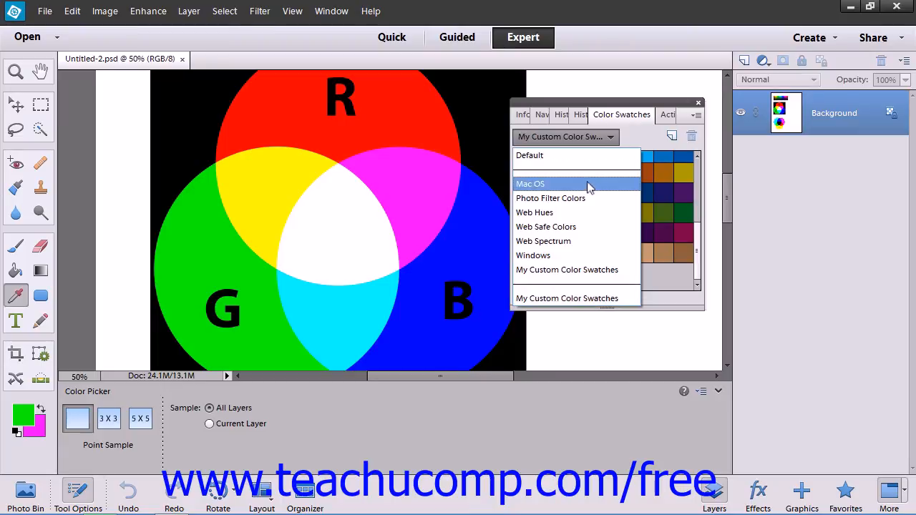
{"action": "left_click", "coordinate": [586, 270]}
{"action": "left_click", "coordinate": [596, 138]}
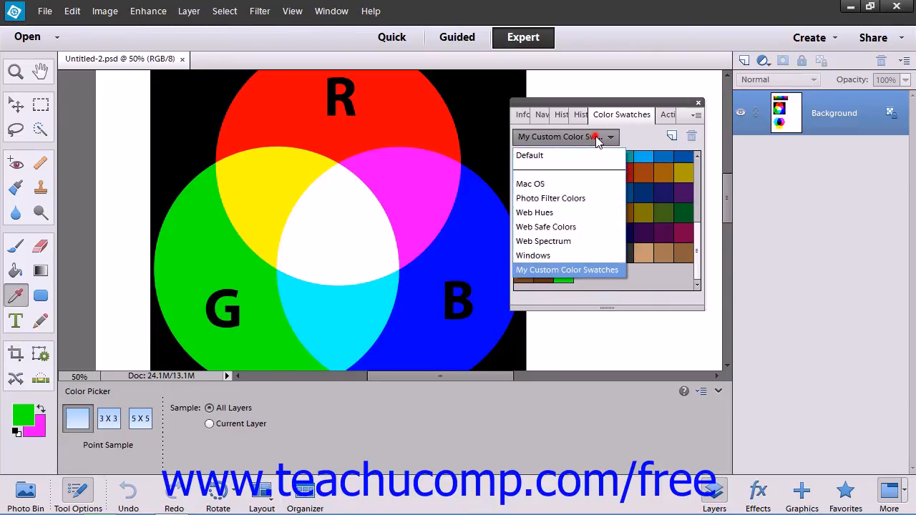
{"action": "left_click", "coordinate": [575, 254]}
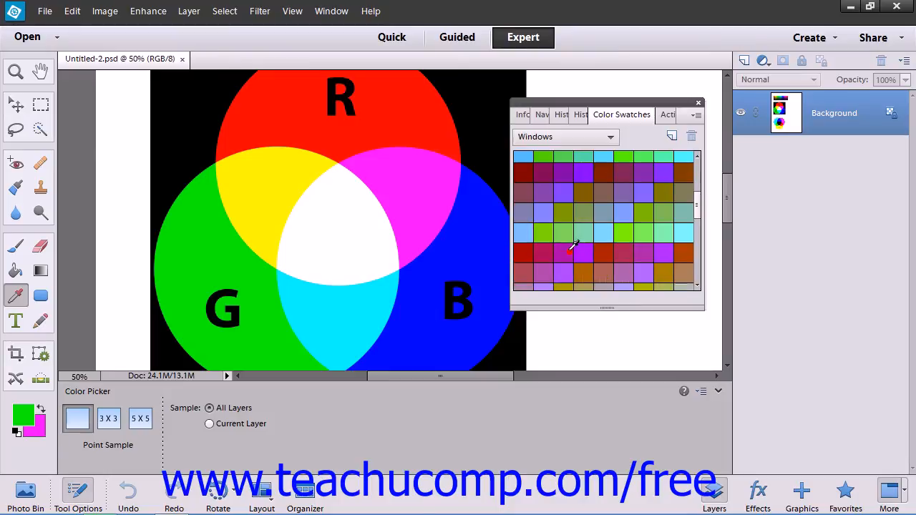
{"action": "left_click", "coordinate": [605, 139]}
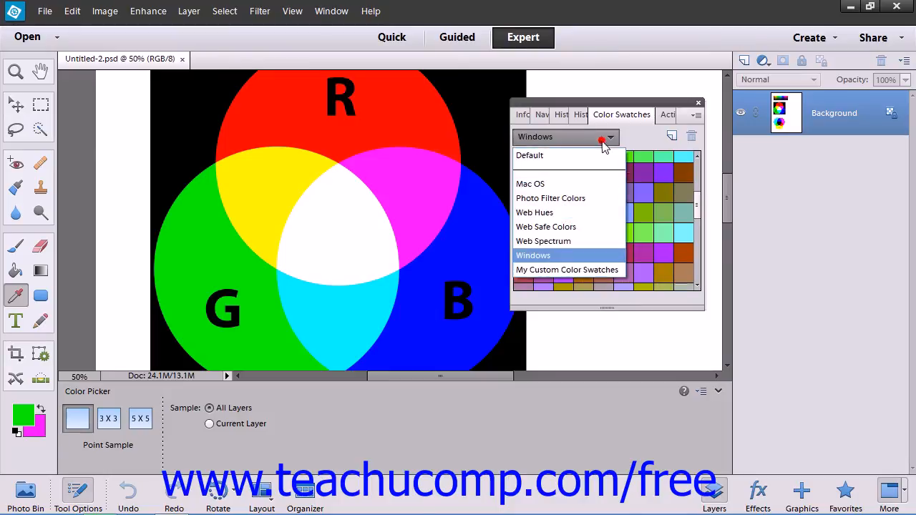
{"action": "left_click", "coordinate": [577, 269]}
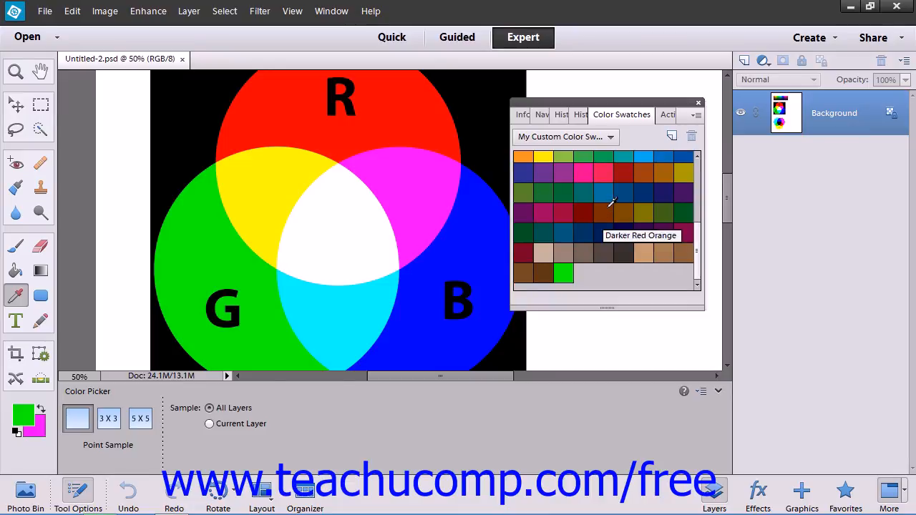
Reset the swatches to the default set through the Preset Manager and close the Color Swatches panel
{"action": "left_click", "coordinate": [695, 117]}
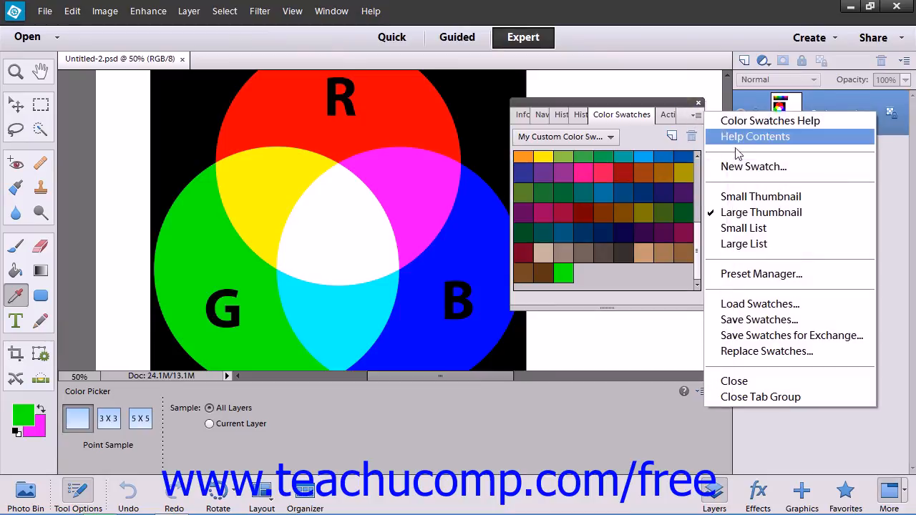
{"action": "left_click", "coordinate": [751, 273]}
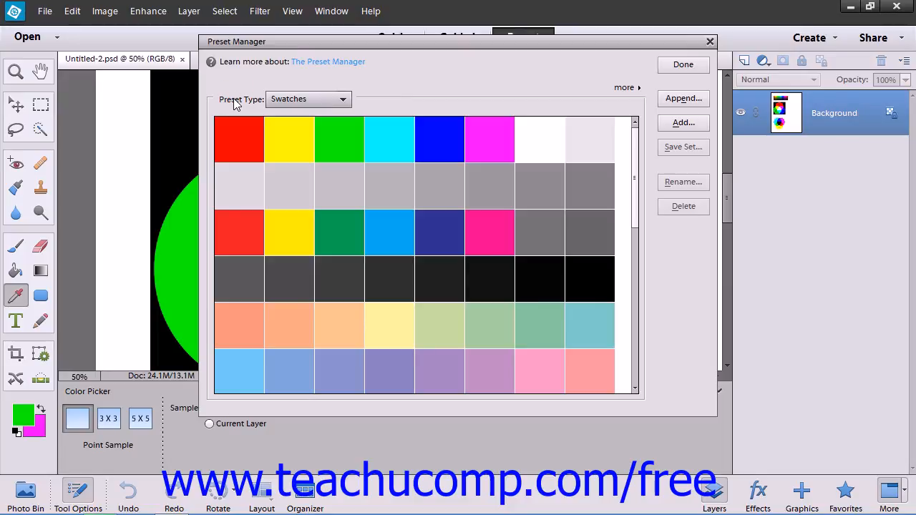
{"action": "left_click", "coordinate": [632, 88]}
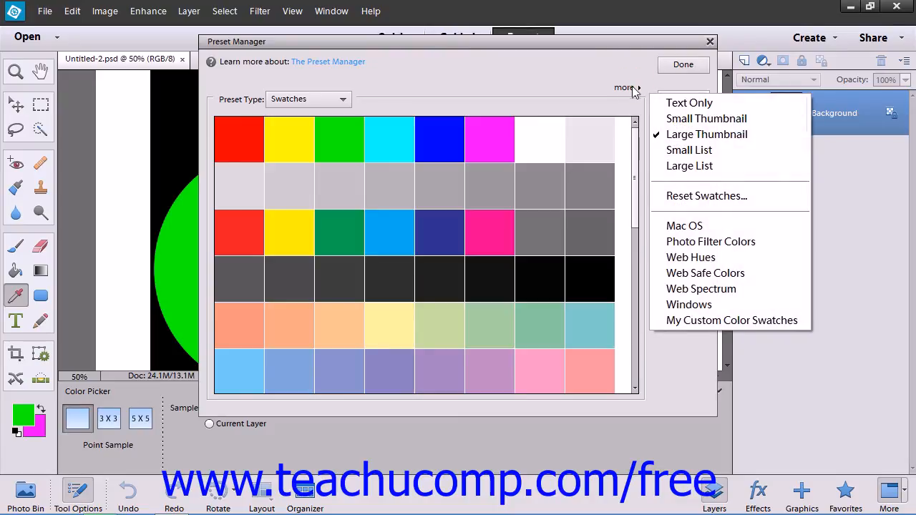
{"action": "left_click", "coordinate": [707, 196]}
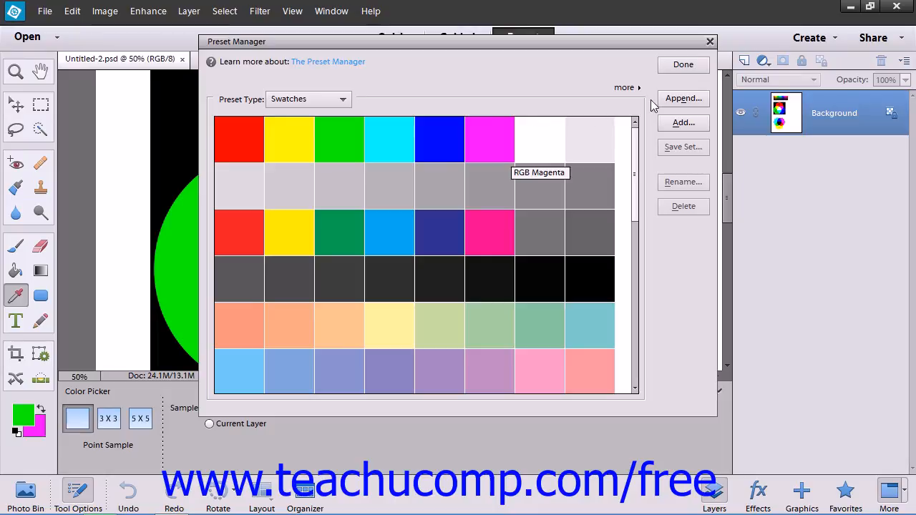
{"action": "left_click", "coordinate": [676, 69]}
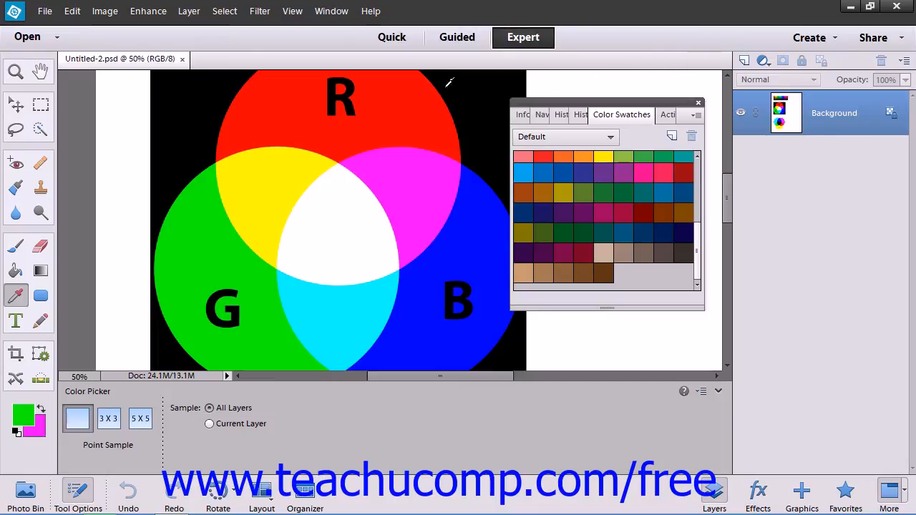
{"action": "left_click", "coordinate": [698, 104]}
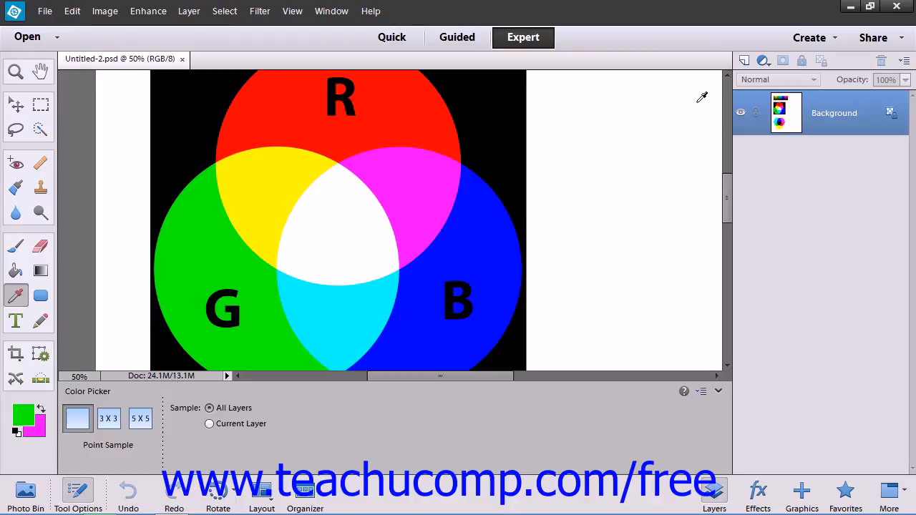